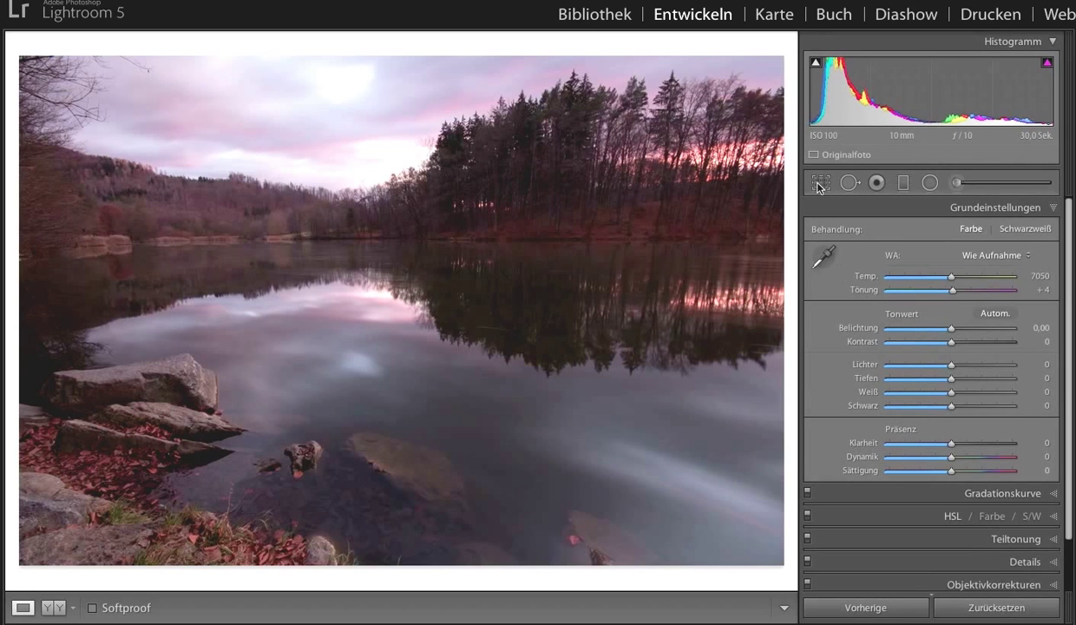
# Level the lake photo by straightening along the shoreline, giving a 0.43° angle
pyautogui.click(820, 183)
pyautogui.click(819, 263)
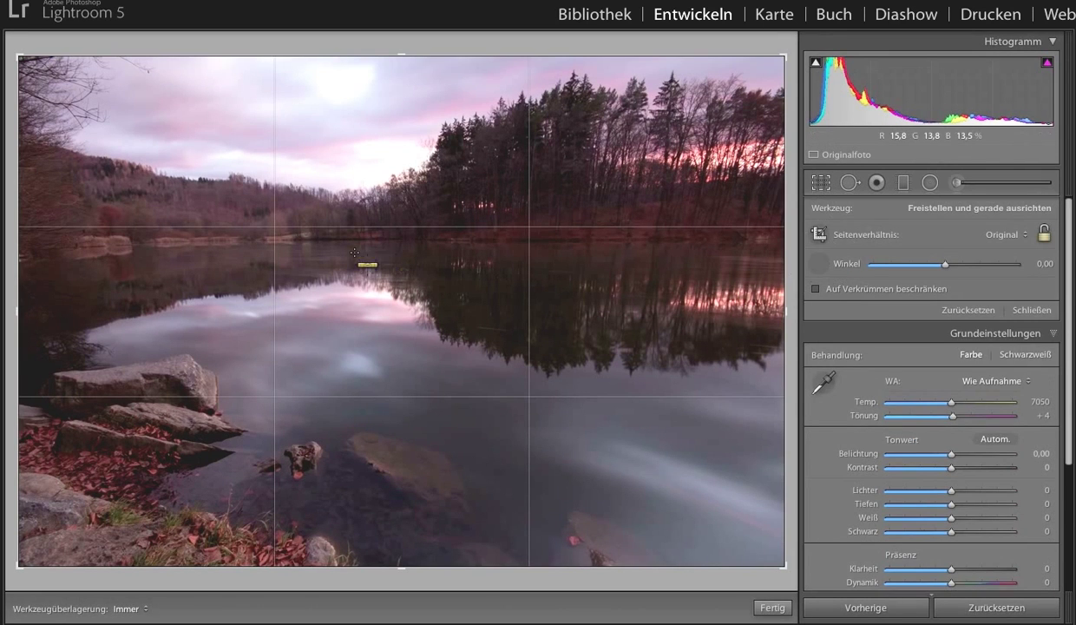
pyautogui.moveTo(129, 247)
pyautogui.mouseDown()
pyautogui.moveTo(526, 284)
pyautogui.moveTo(721, 242)
pyautogui.mouseUp()
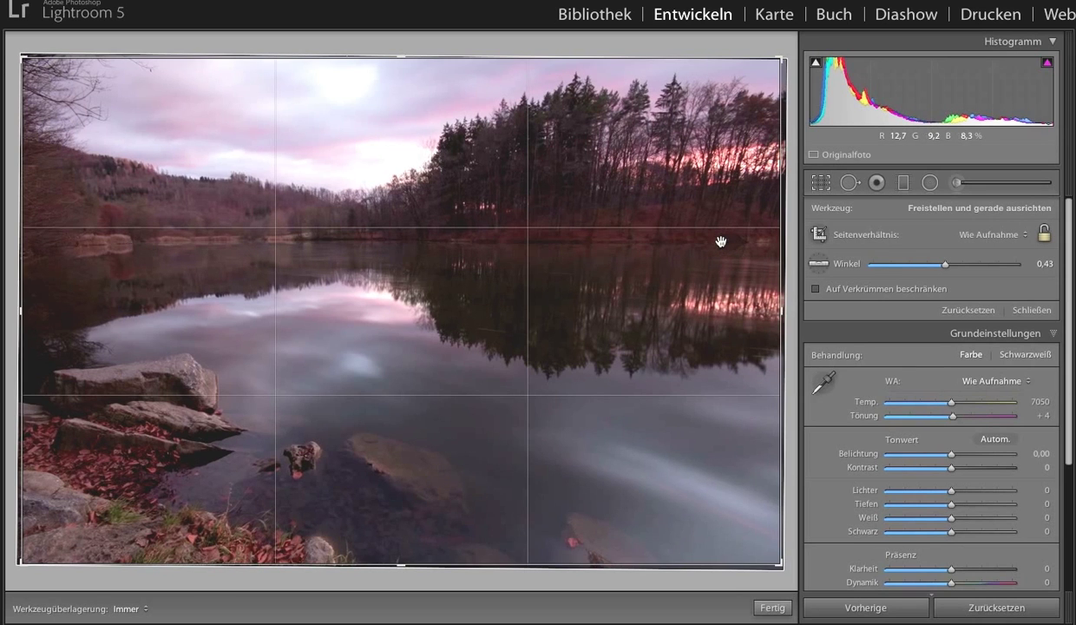
# Apply the straightening and set white balance to the Schatten preset (Temp 7500, Tint +10)
pyautogui.click(820, 184)
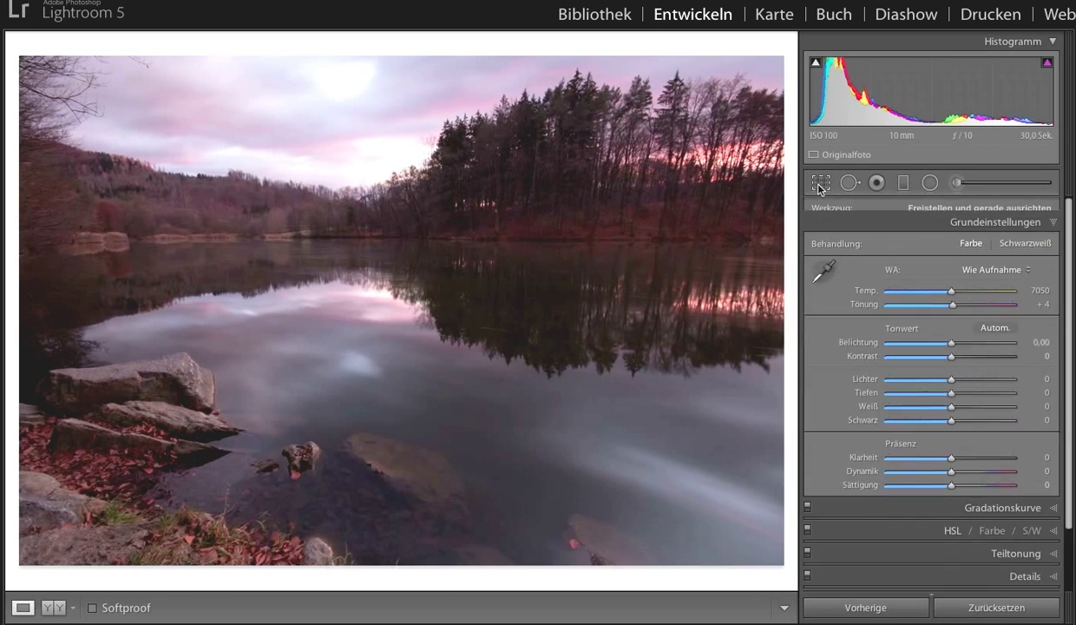
pyautogui.click(1014, 257)
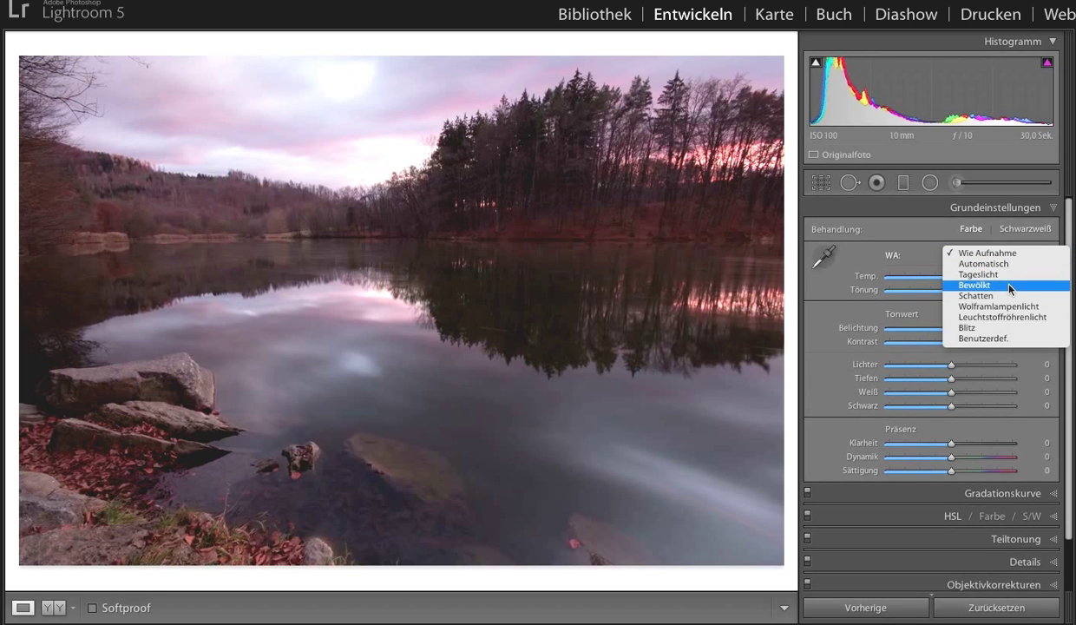
pyautogui.click(1011, 296)
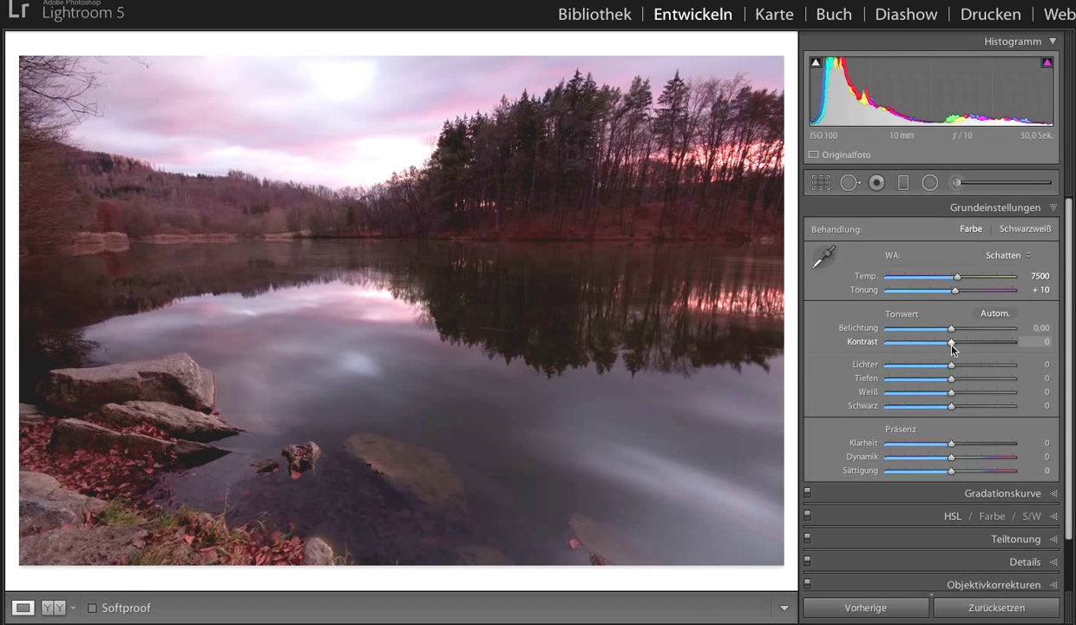
# Set highlights -100, shadows +100, whites +22, blacks -24, and show HSL saturation
pyautogui.moveTo(952, 366); pyautogui.dragTo(889, 366)
pyautogui.moveTo(951, 379); pyautogui.dragTo(1034, 388)
pyautogui.moveTo(951, 392)
pyautogui.keyDown('alt'); pyautogui.mouseDown()
pyautogui.moveTo(971, 395)
pyautogui.moveTo(936, 407)
pyautogui.mouseUp(); pyautogui.keyUp('alt')
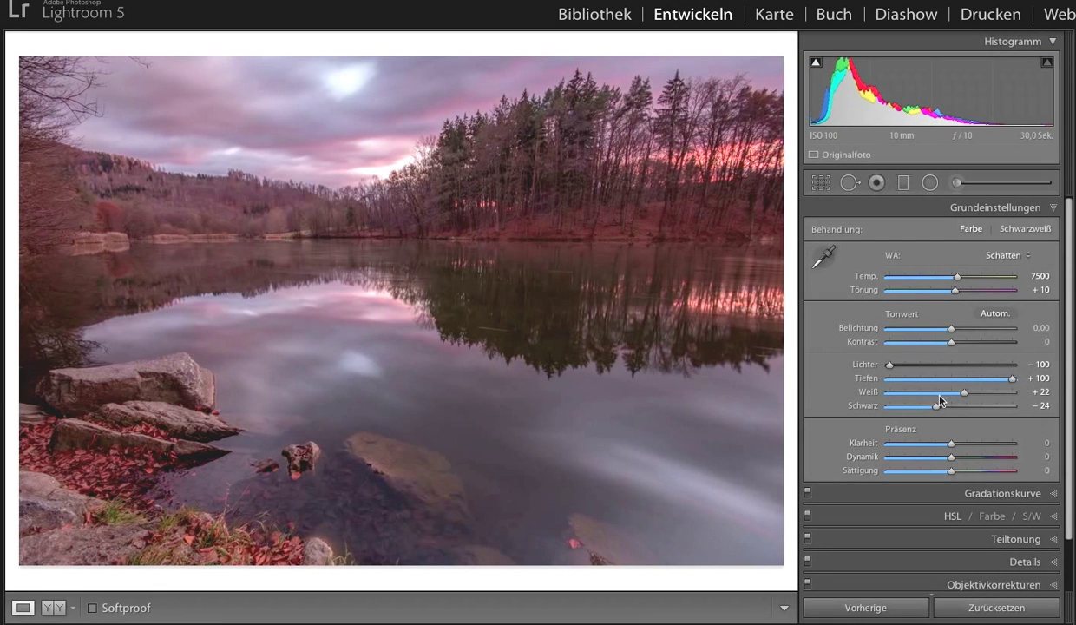
pyautogui.scroll(-3, 940, 400)
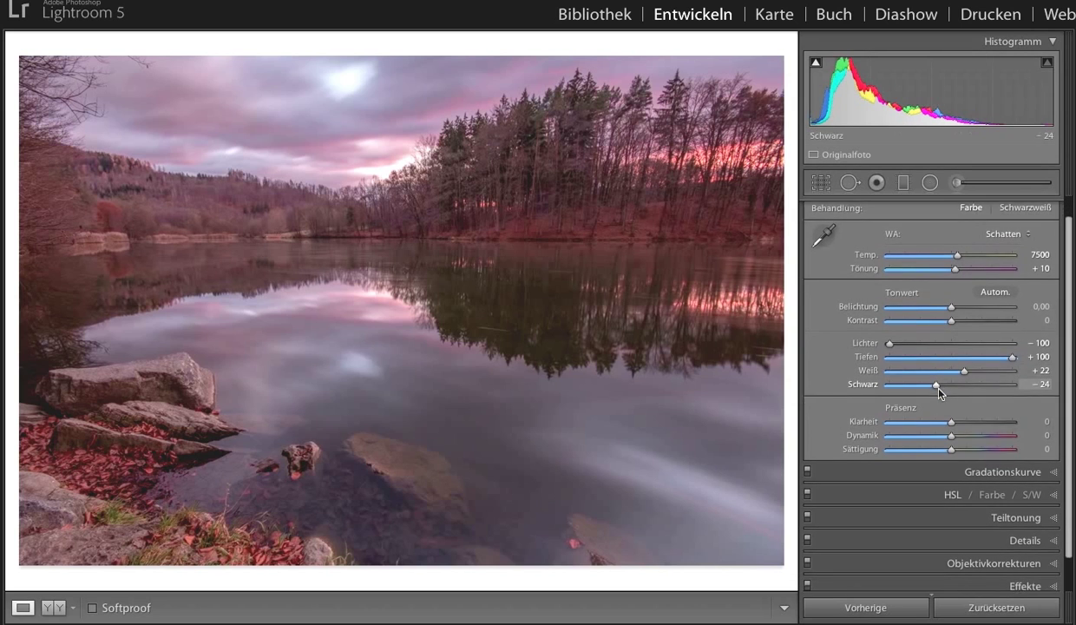
pyautogui.click(949, 464)
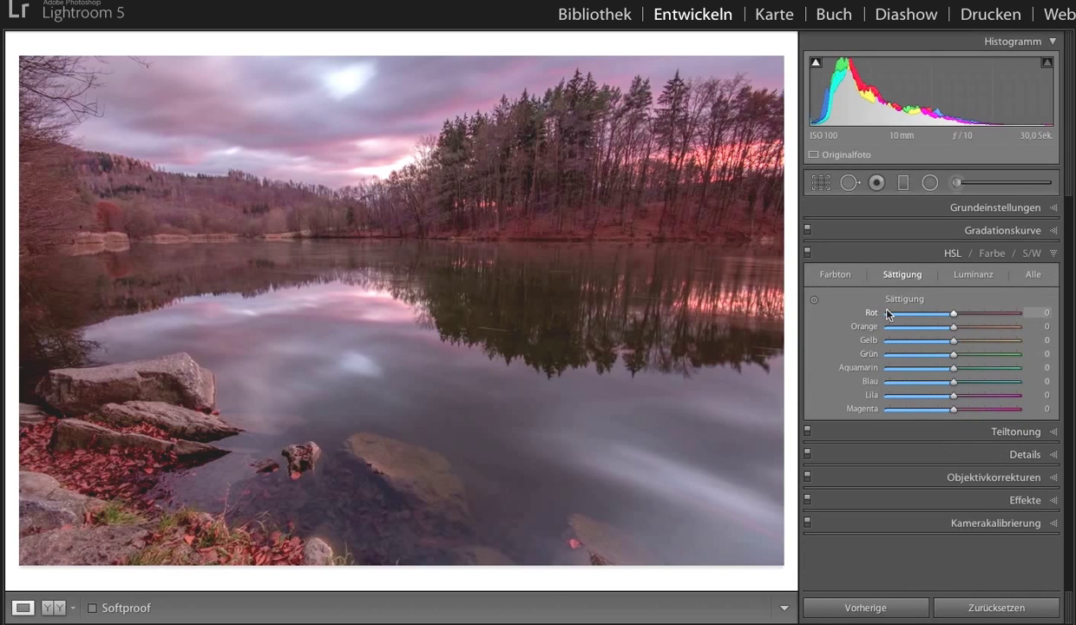
# Set HSL saturation to red -24, orange -20, purple +26 and magenta +39
pyautogui.click(815, 300)
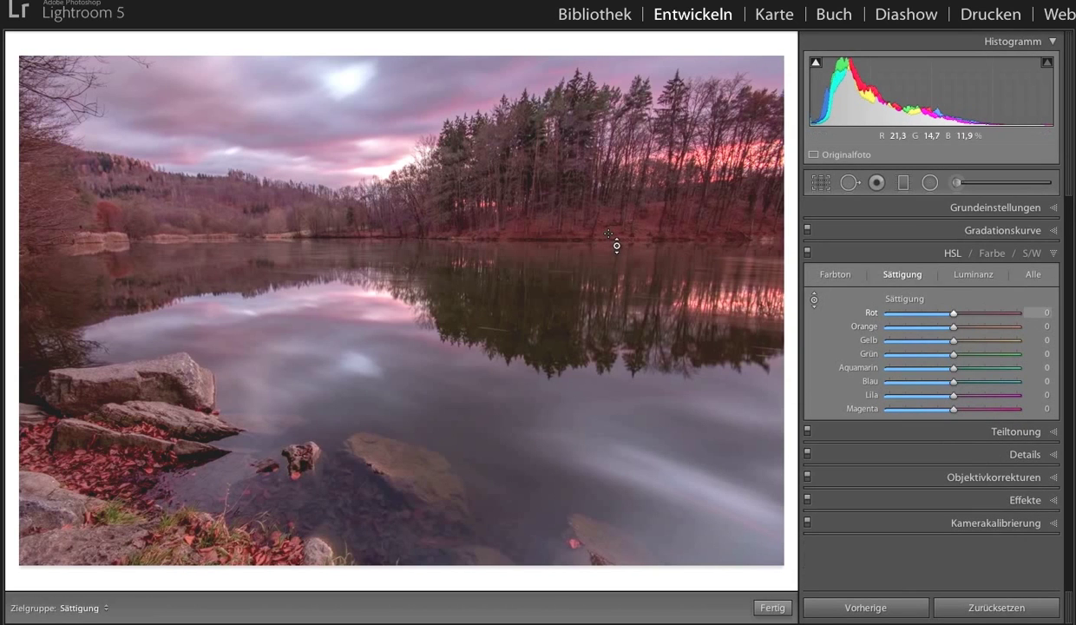
pyautogui.press('Down')
pyautogui.press('Down')
pyautogui.press('Down')
pyautogui.press('Down')
pyautogui.press('Down')
pyautogui.press('Down')
pyautogui.press('Down')
pyautogui.press('Down')
pyautogui.press('Down')
pyautogui.press('Down')
pyautogui.press('Up')
pyautogui.press('Up')
pyautogui.press('Up')
pyautogui.press('Down')
pyautogui.press('Down')
pyautogui.press('Down')
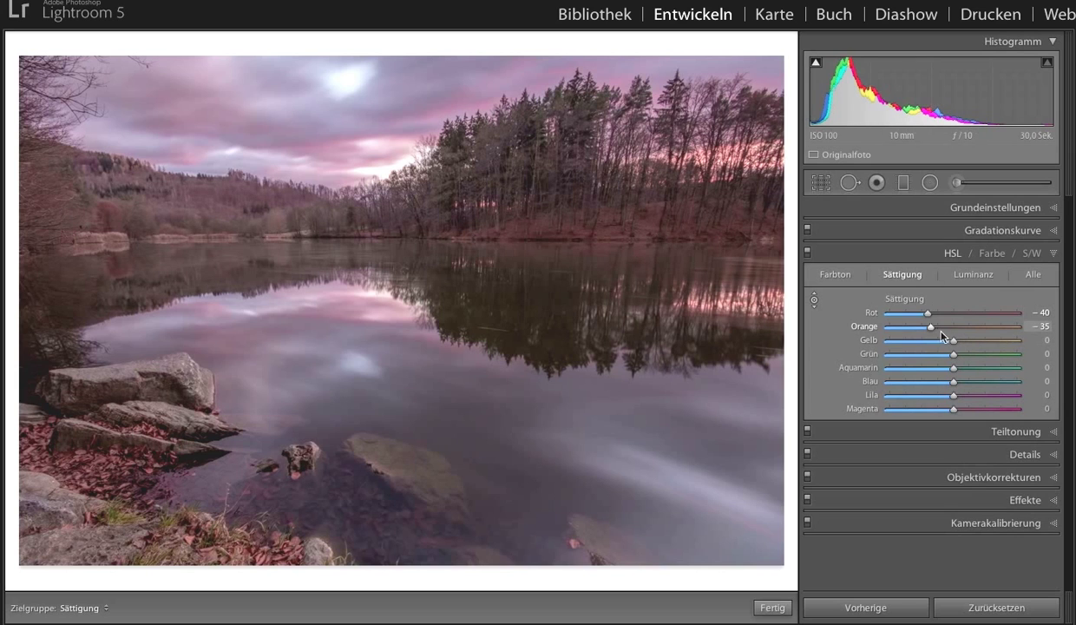
pyautogui.moveTo(933, 332); pyautogui.dragTo(941, 333)
pyautogui.moveTo(928, 313); pyautogui.dragTo(938, 317)
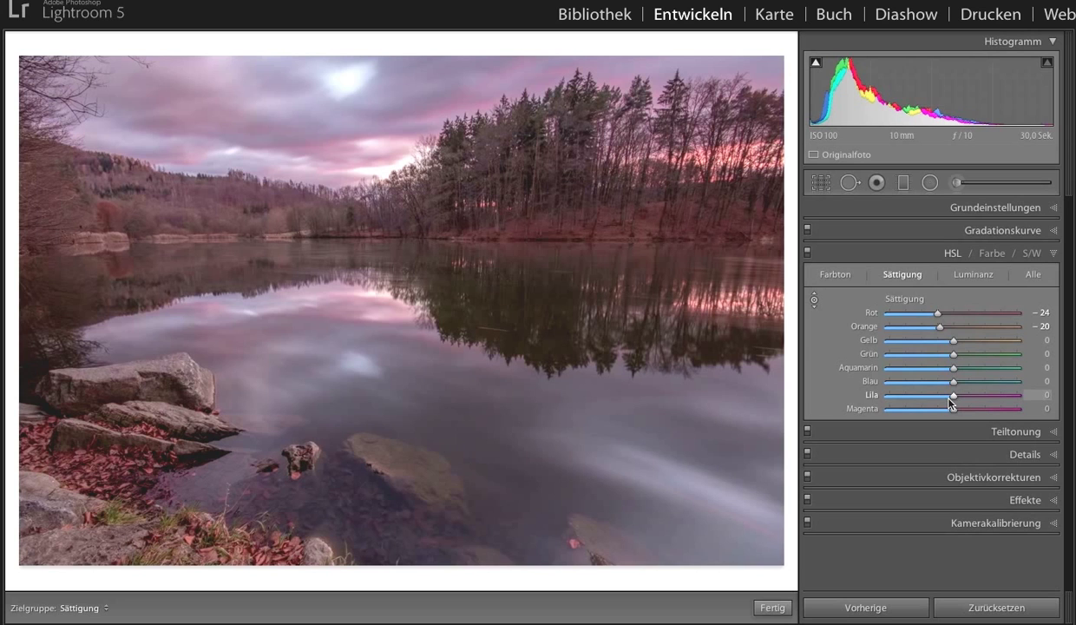
pyautogui.moveTo(955, 399); pyautogui.dragTo(982, 409)
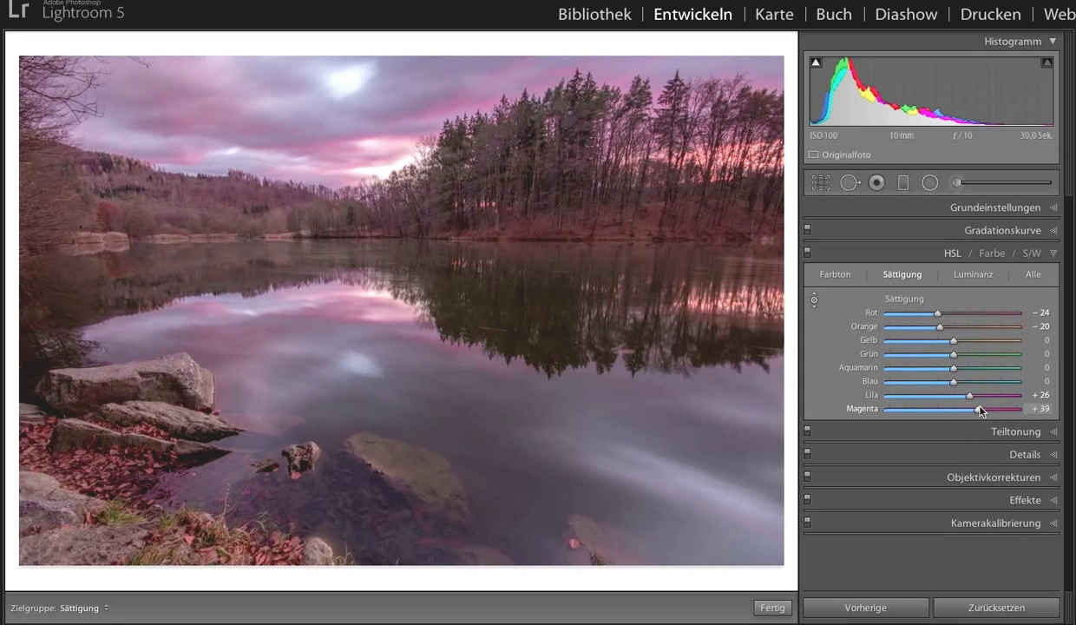
pyautogui.click(998, 431)
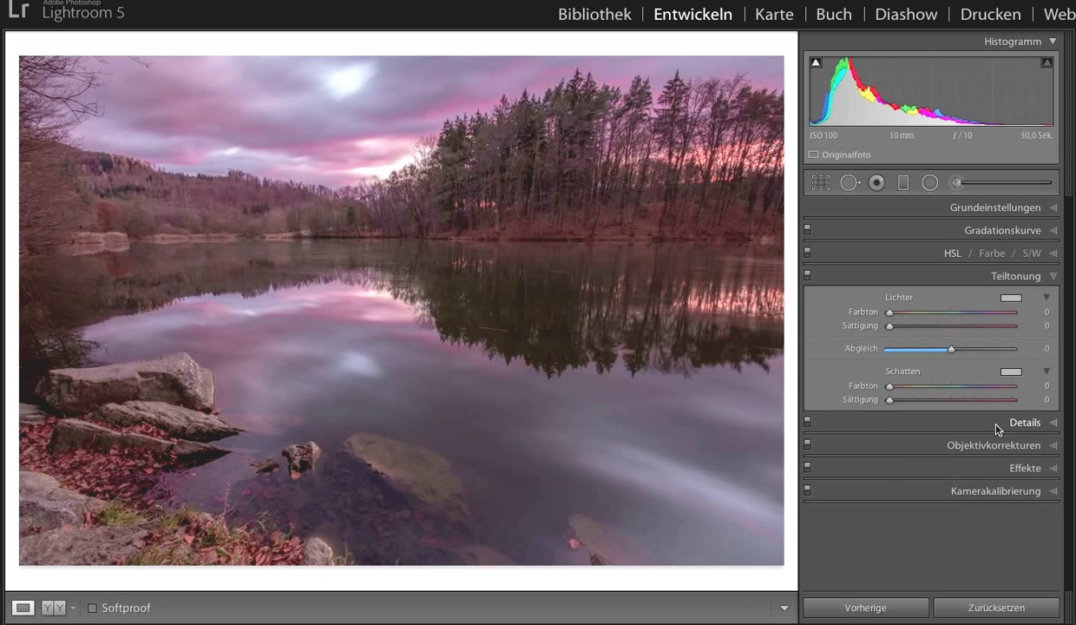
# Split-tone highlights at hue 39/saturation 10, shadows at hue 220/saturation 15, balance about +79
pyautogui.click(1009, 300)
pyautogui.click(719, 339)
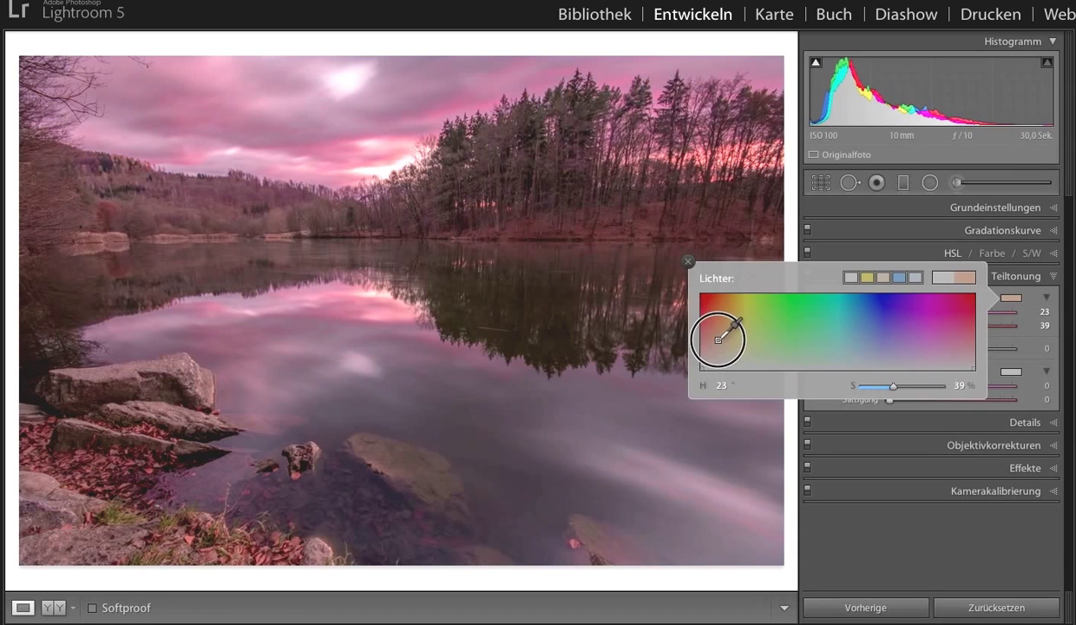
pyautogui.moveTo(718, 339); pyautogui.dragTo(730, 361)
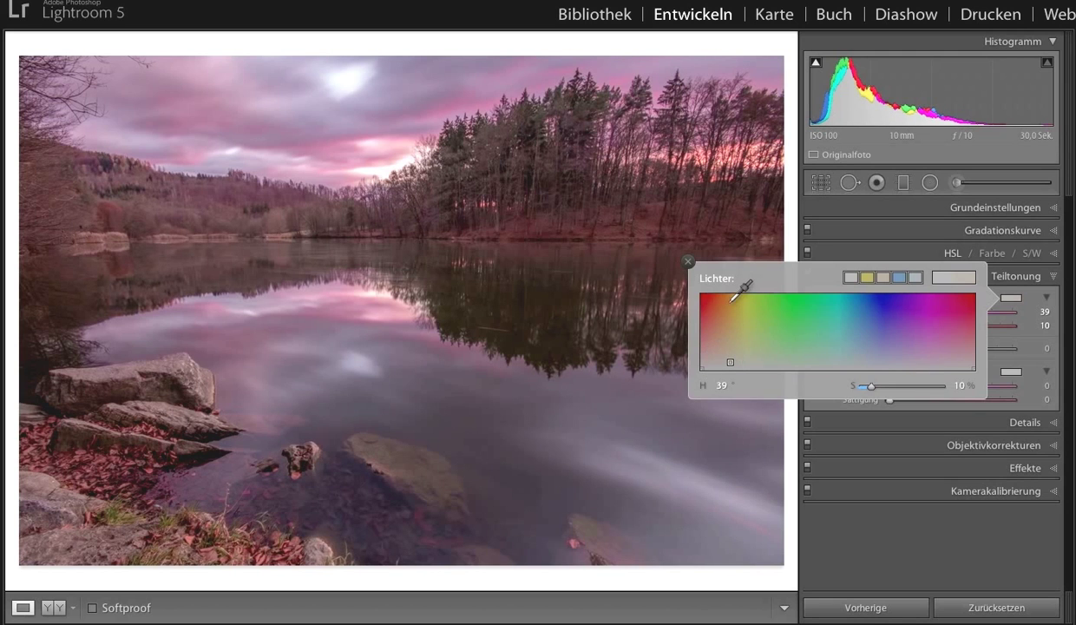
pyautogui.click(869, 355)
pyautogui.moveTo(868, 355)
pyautogui.mouseDown()
pyautogui.moveTo(902, 353)
pyautogui.moveTo(870, 356)
pyautogui.mouseUp()
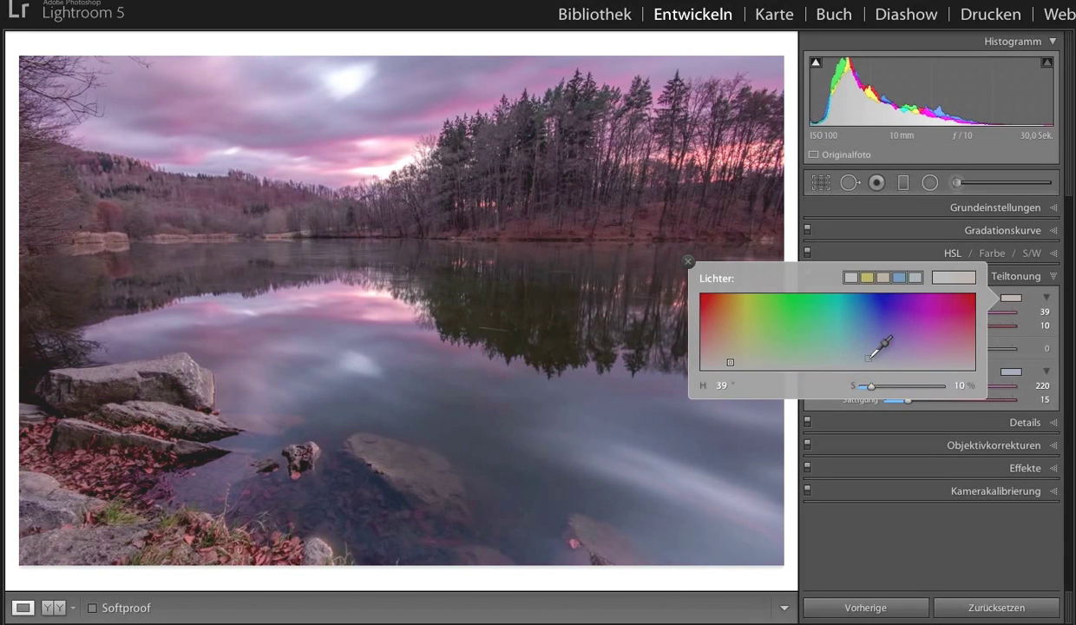
pyautogui.click(688, 261)
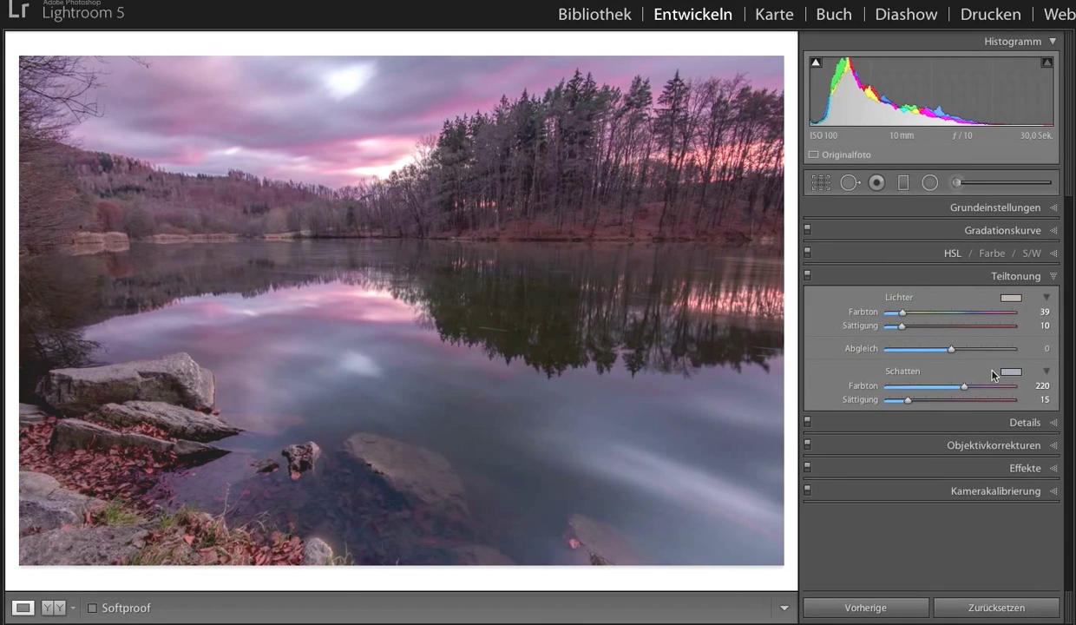
pyautogui.moveTo(951, 348); pyautogui.dragTo(1001, 349)
# Sharpen with amount 70 and masking 80, adding luminance noise reduction of 20
pyautogui.click(997, 418)
pyautogui.click(261, 203)
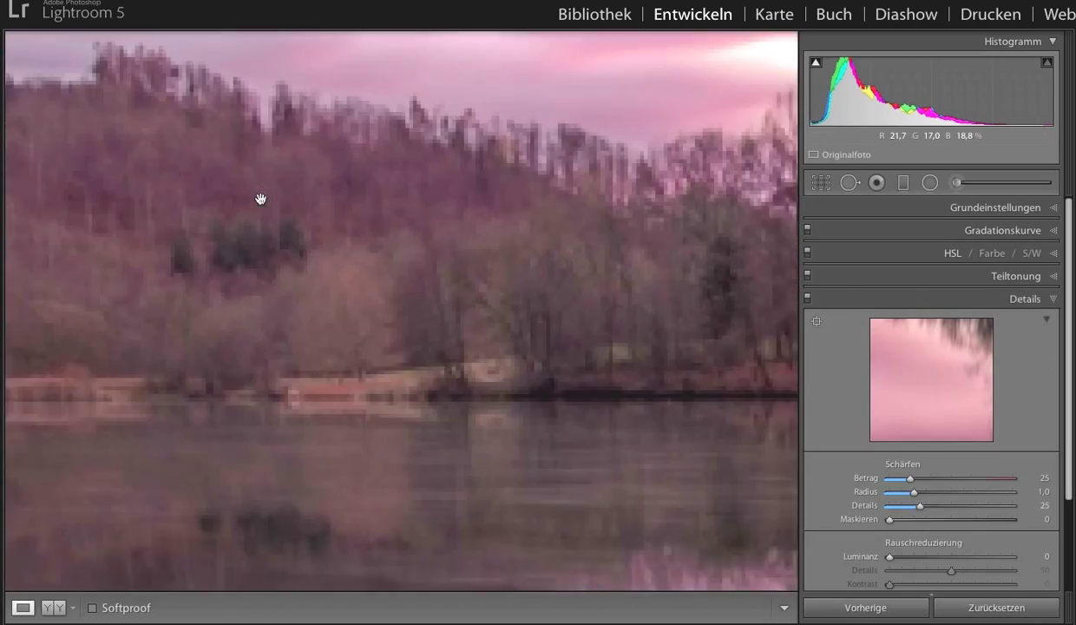
pyautogui.moveTo(907, 477); pyautogui.dragTo(949, 483)
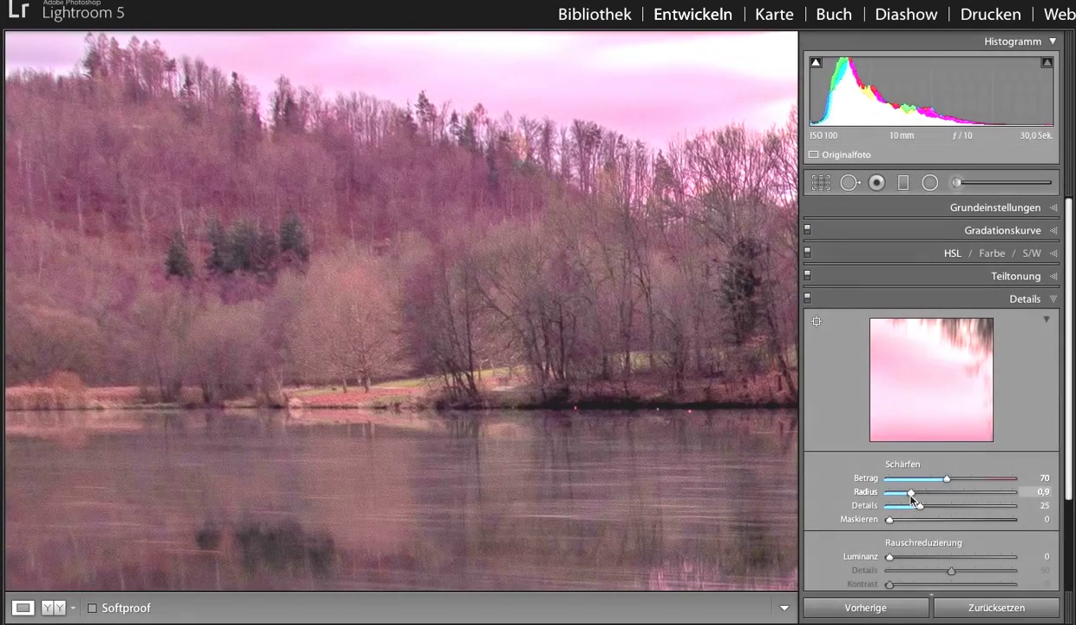
pyautogui.moveTo(889, 557); pyautogui.dragTo(914, 556)
pyautogui.scroll(-2, 891, 524)
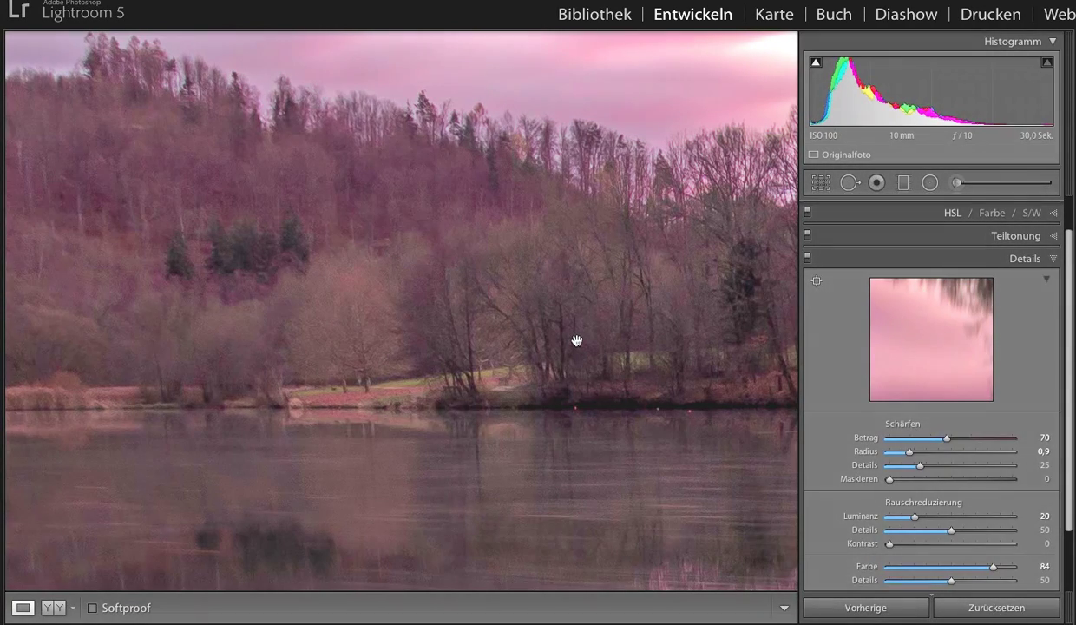
pyautogui.click(577, 341)
pyautogui.moveTo(889, 478); pyautogui.dragTo(989, 500)
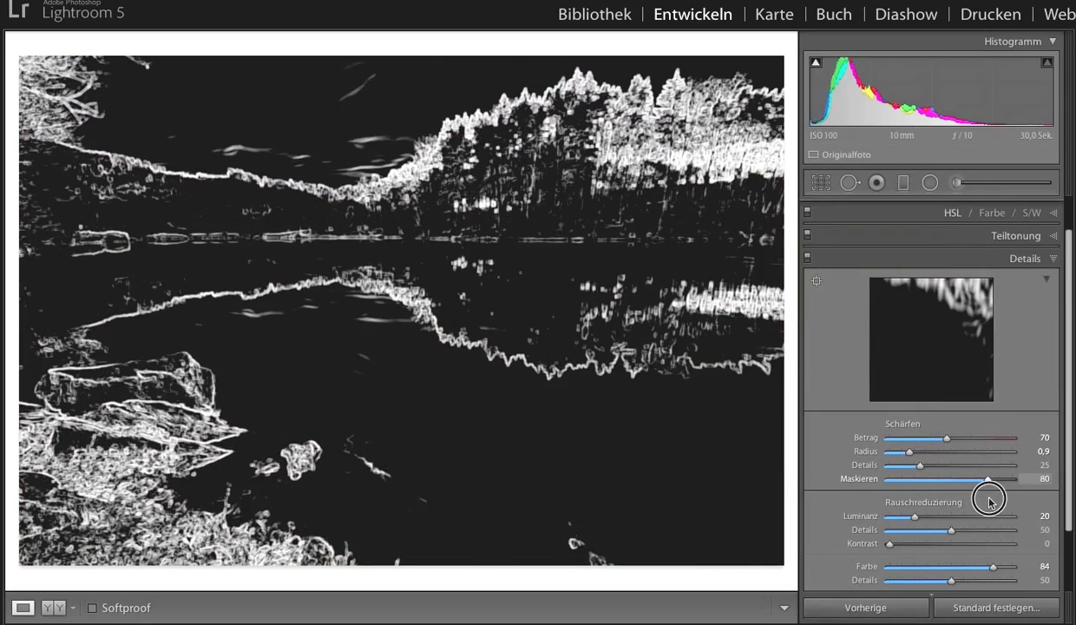
pyautogui.scroll(-3, 933, 478)
# Set the Camera Calibration profile to Camera Landscape
pyautogui.click(963, 525)
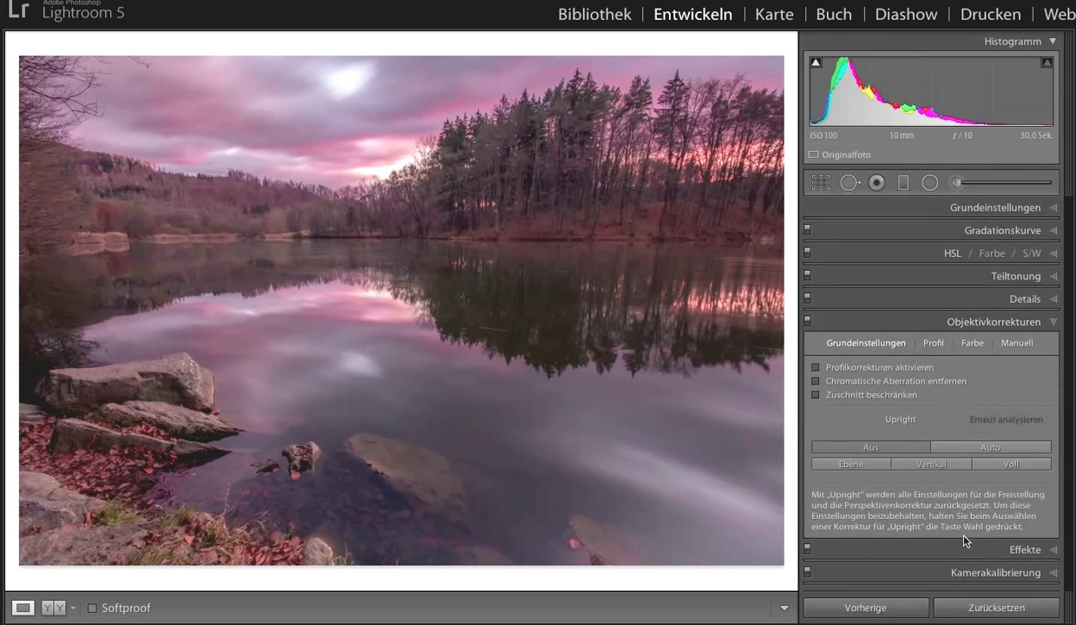
pyautogui.click(981, 571)
pyautogui.click(986, 412)
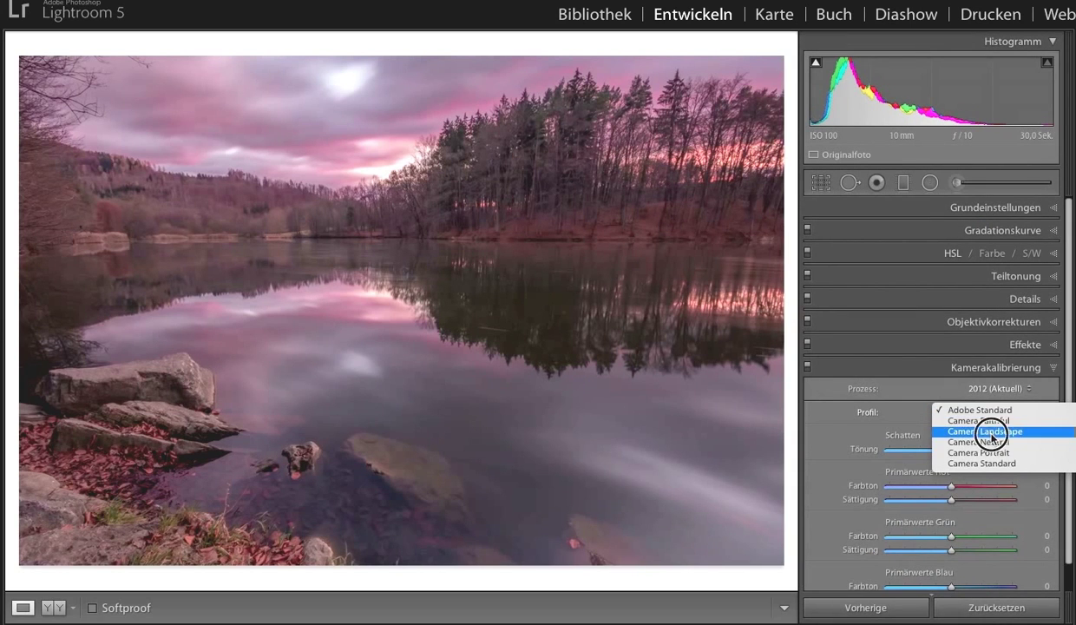
pyautogui.click(990, 431)
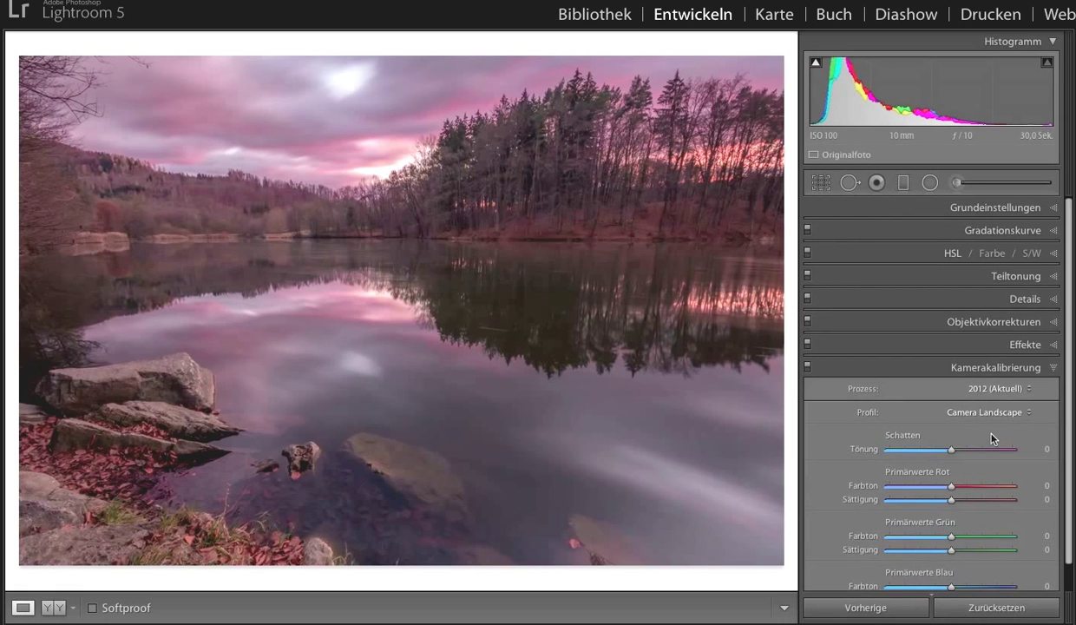
pyautogui.click(904, 182)
# Add a diagonal graduated filter across the middle with shadows at -25
pyautogui.moveTo(615, 157); pyautogui.dragTo(581, 271)
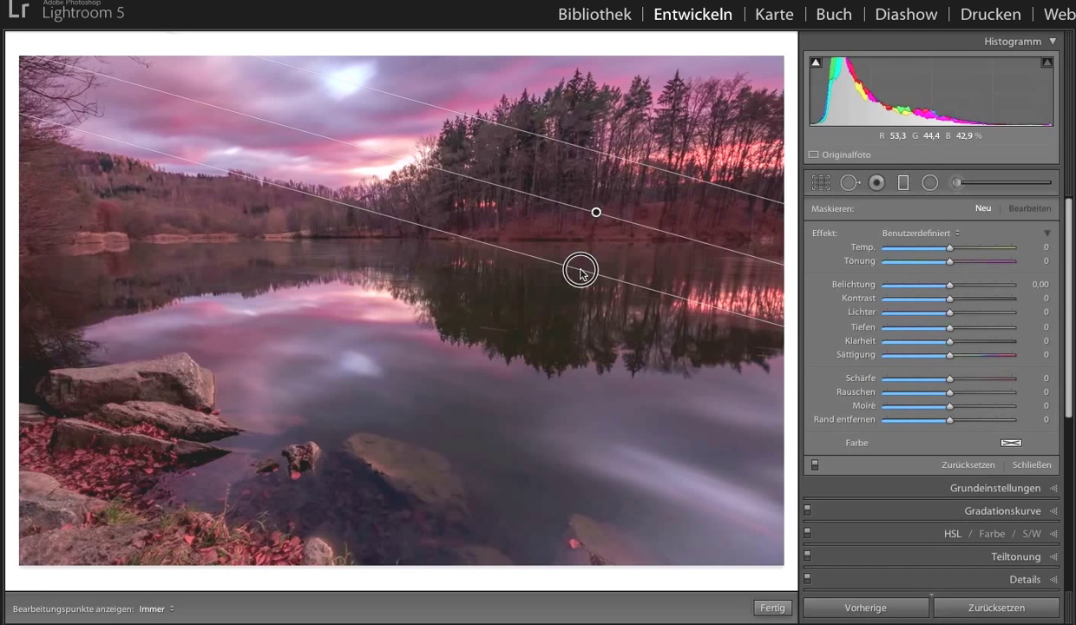
pyautogui.moveTo(580, 272)
pyautogui.mouseDown()
pyautogui.moveTo(544, 274)
pyautogui.moveTo(537, 285)
pyautogui.mouseUp()
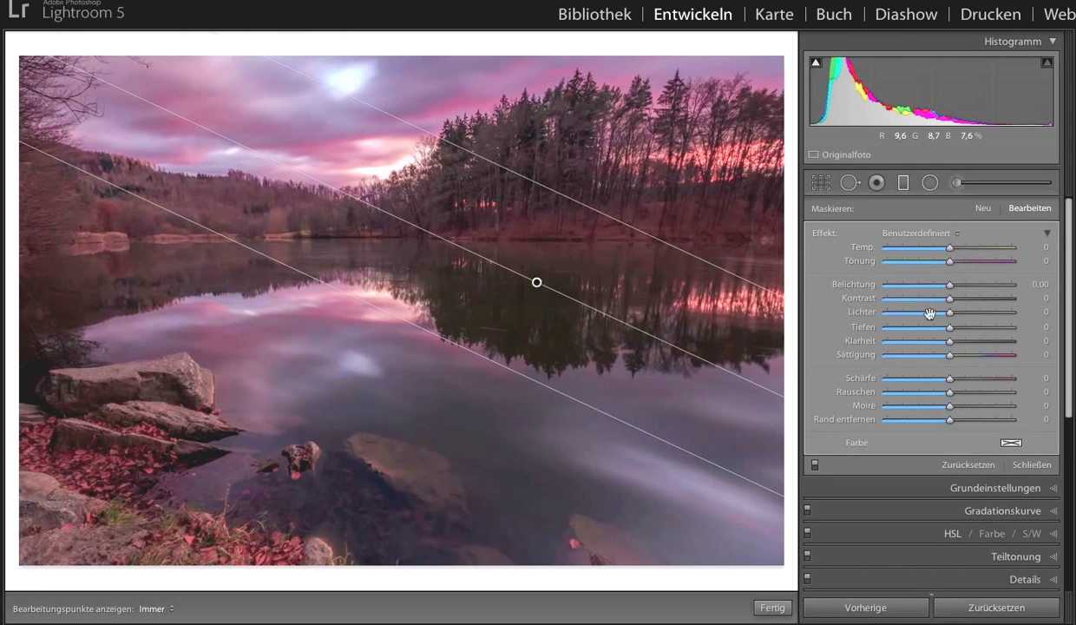
pyautogui.moveTo(950, 327); pyautogui.dragTo(936, 330)
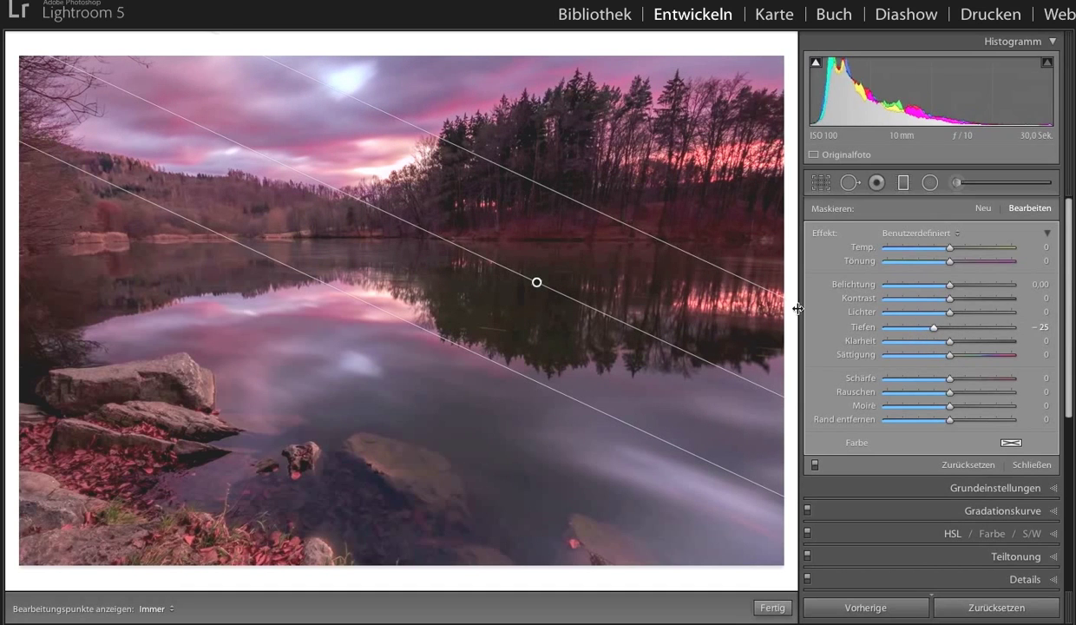
# Add a second graduated filter over the lower-left foreground with exposure -0.62
pyautogui.click(981, 209)
pyautogui.moveTo(295, 411); pyautogui.dragTo(315, 369)
pyautogui.moveTo(935, 289); pyautogui.dragTo(939, 292)
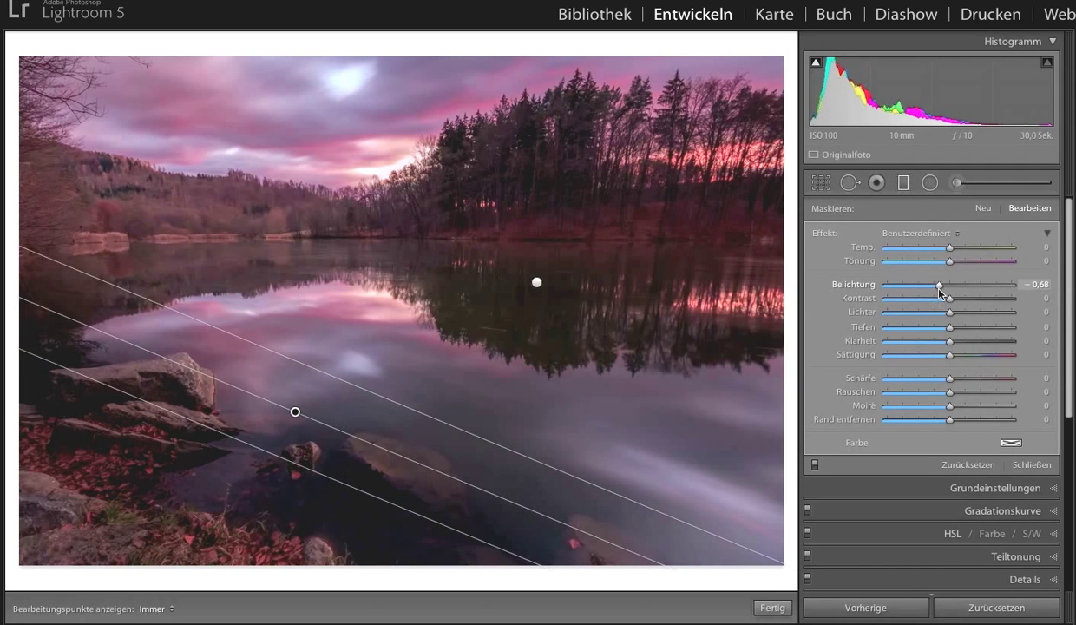
pyautogui.moveTo(939, 293); pyautogui.dragTo(941, 294)
pyautogui.moveTo(295, 411); pyautogui.dragTo(287, 424)
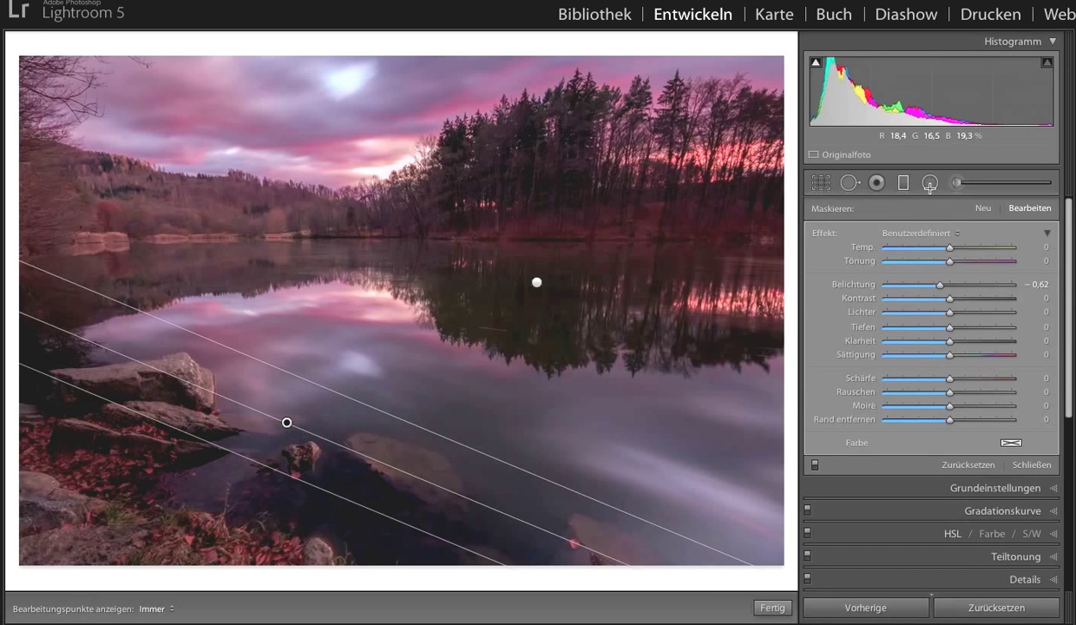
pyautogui.click(929, 184)
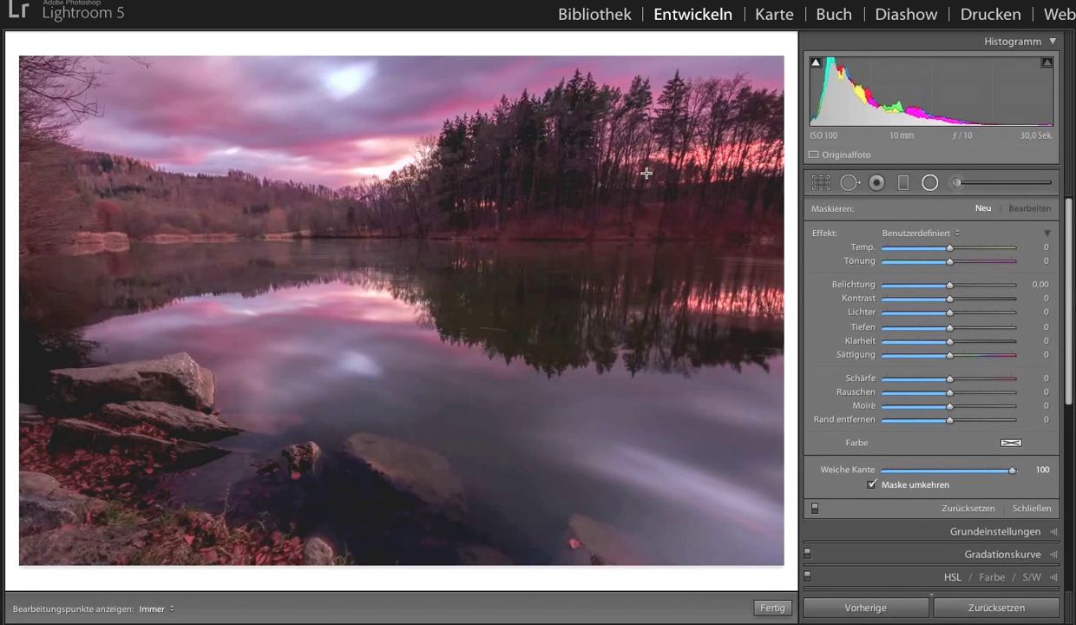
# Add radial filters brightening the sky by +0.52 and the stretched lake-reflection ellipse by +0.43 exposure
pyautogui.moveTo(346, 163)
pyautogui.mouseDown()
pyautogui.moveTo(542, 213)
pyautogui.moveTo(719, 295)
pyautogui.mouseUp()
pyautogui.moveTo(964, 284); pyautogui.dragTo(958, 285)
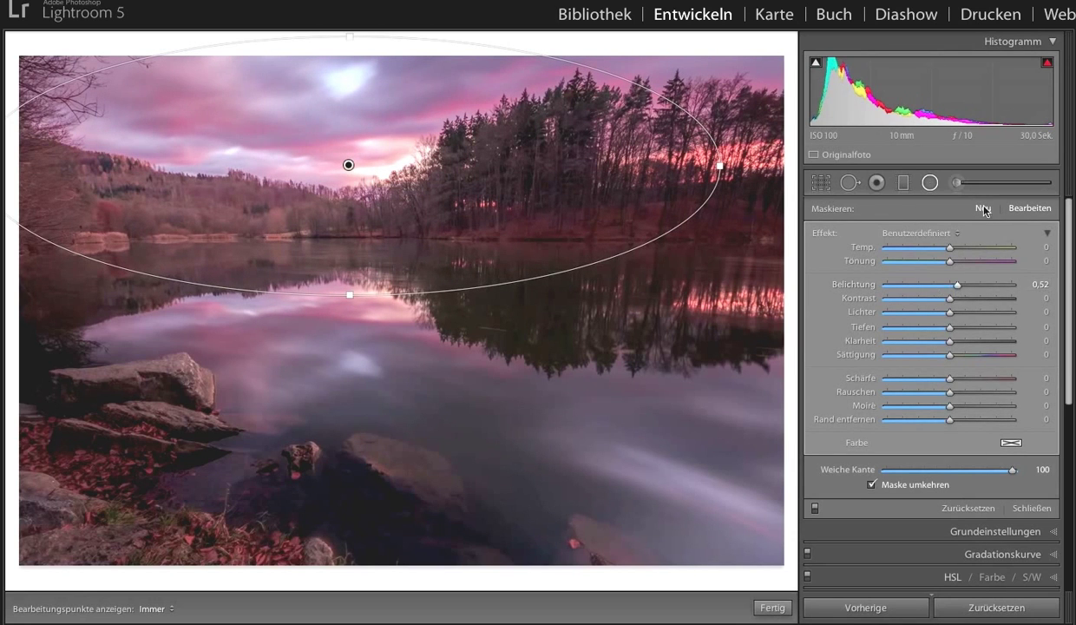
pyautogui.click(984, 210)
pyautogui.moveTo(346, 318); pyautogui.dragTo(451, 387)
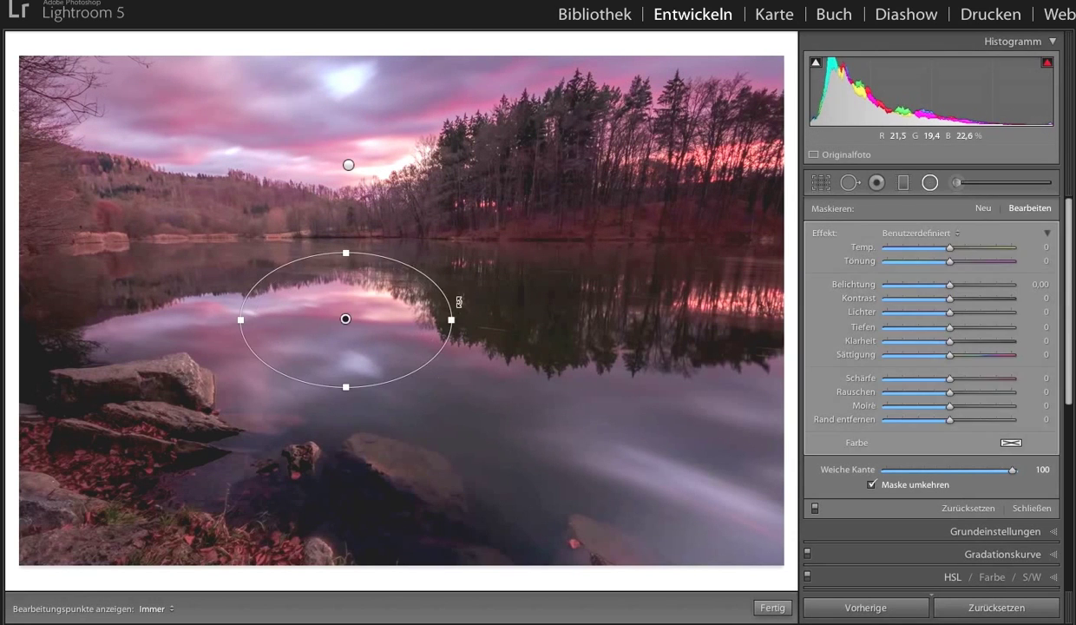
pyautogui.moveTo(466, 332)
pyautogui.mouseDown()
pyautogui.moveTo(452, 347)
pyautogui.moveTo(709, 430)
pyautogui.mouseUp()
pyautogui.moveTo(398, 334); pyautogui.dragTo(425, 344)
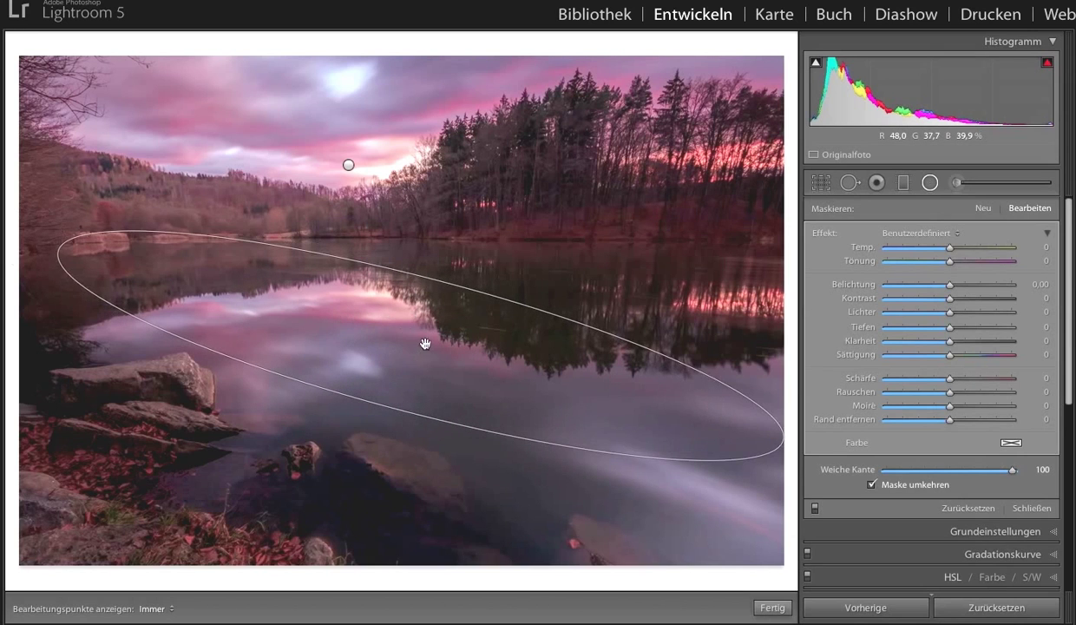
pyautogui.moveTo(950, 285); pyautogui.dragTo(955, 285)
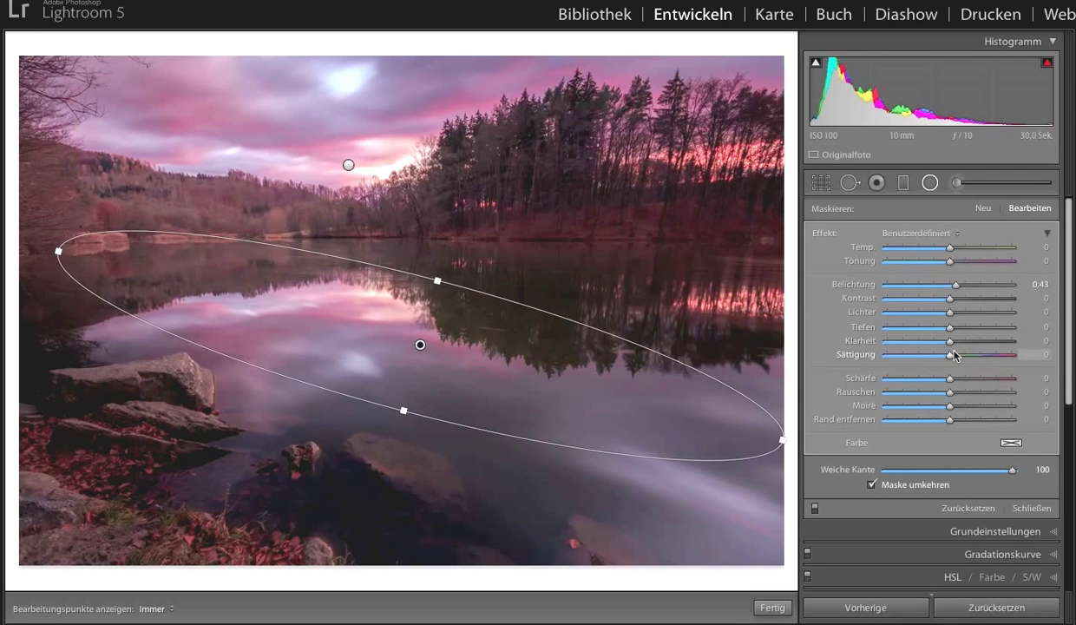
pyautogui.click(931, 184)
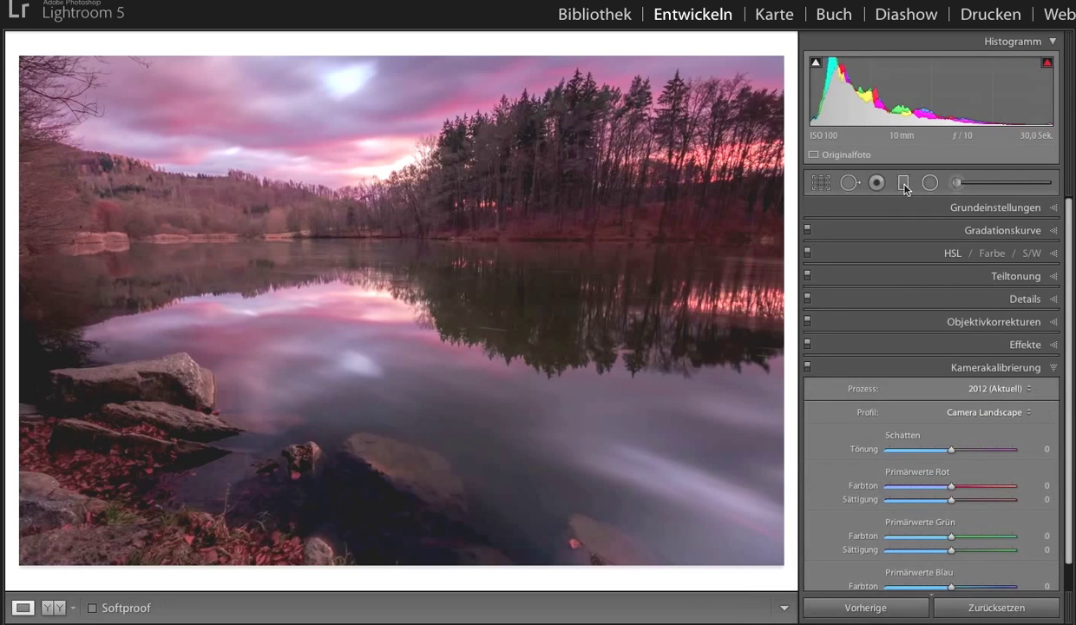
# Darken the upper sky with a graduated filter at -0.52 exposure, then close the filter panel
pyautogui.click(904, 184)
pyautogui.moveTo(219, 166); pyautogui.dragTo(223, 225)
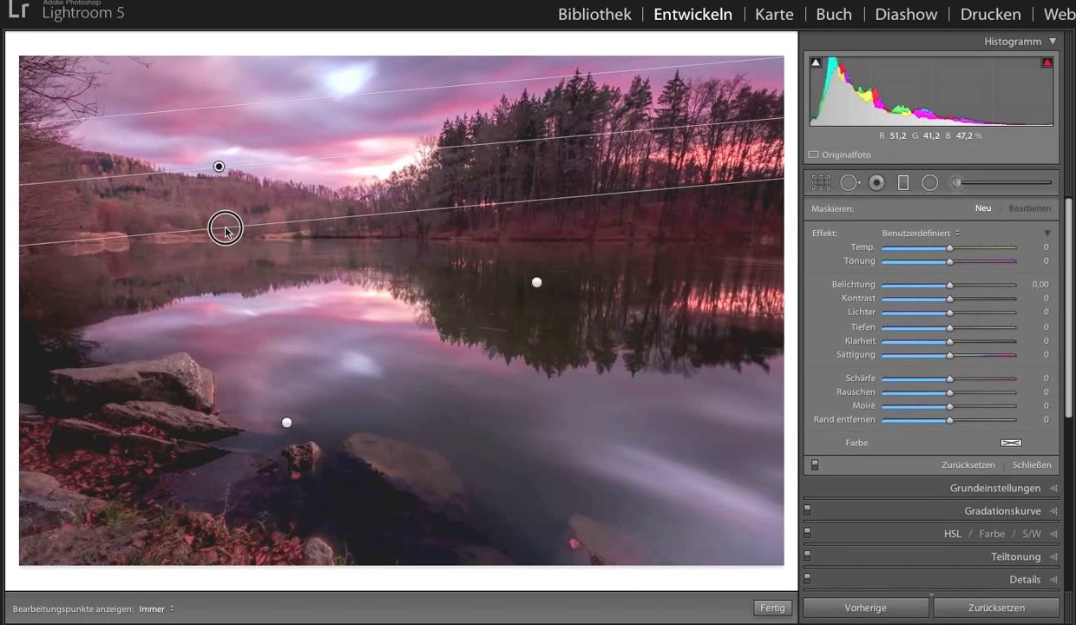
pyautogui.moveTo(950, 285); pyautogui.dragTo(943, 288)
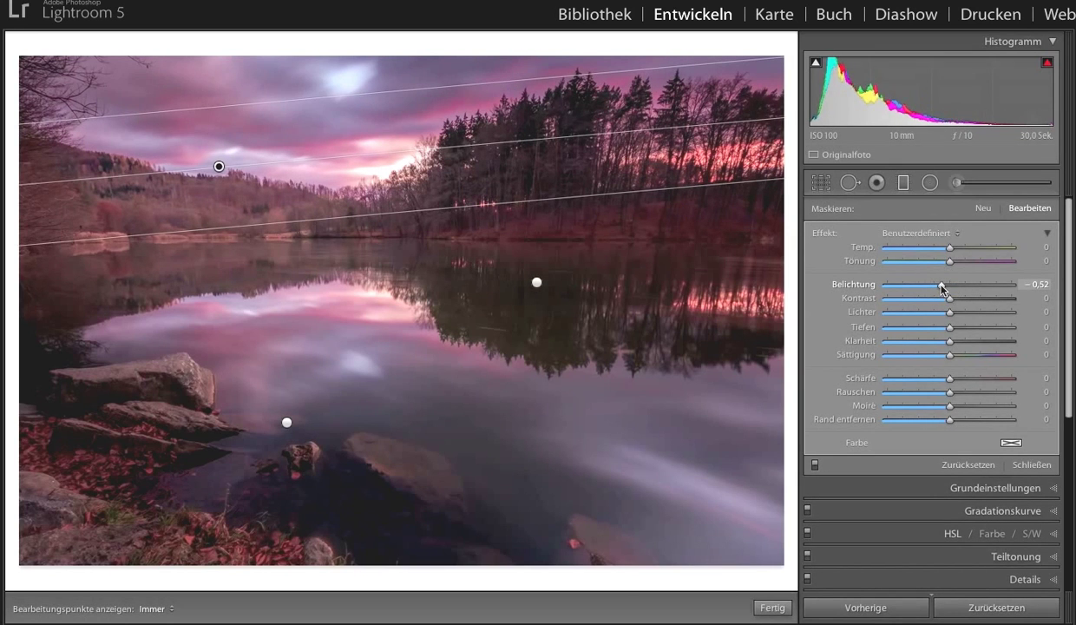
pyautogui.click(903, 182)
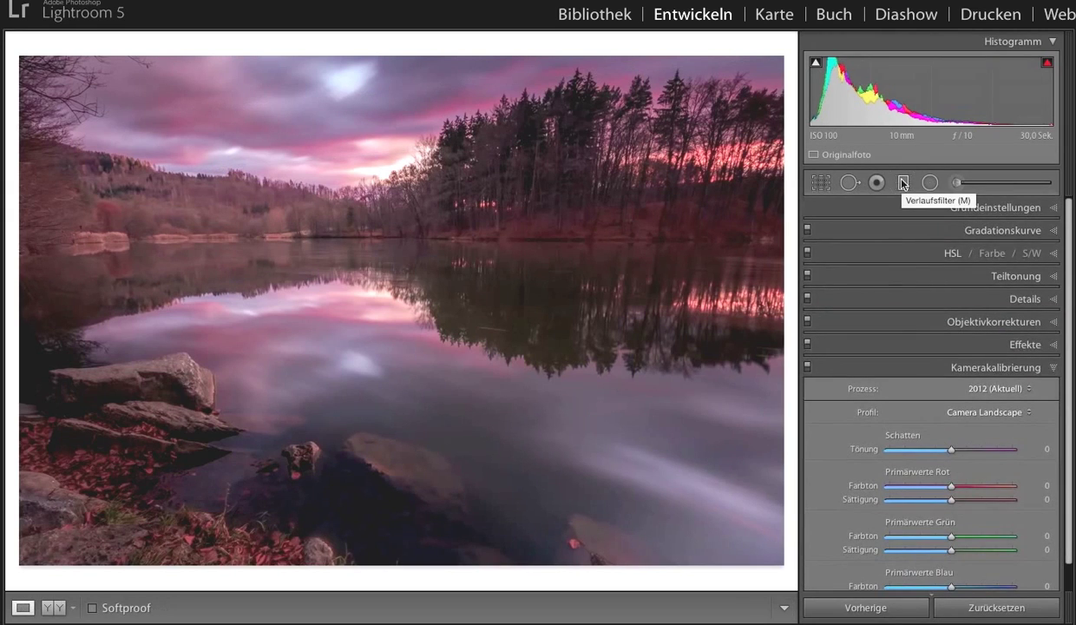